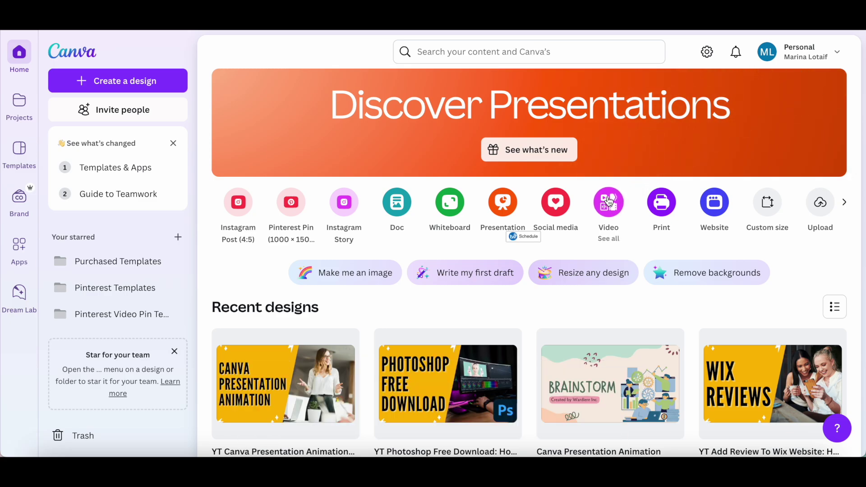
Create a new blank Video (1080p) design at 1920×1080
{"action": "left_click", "coordinate": [608, 202]}
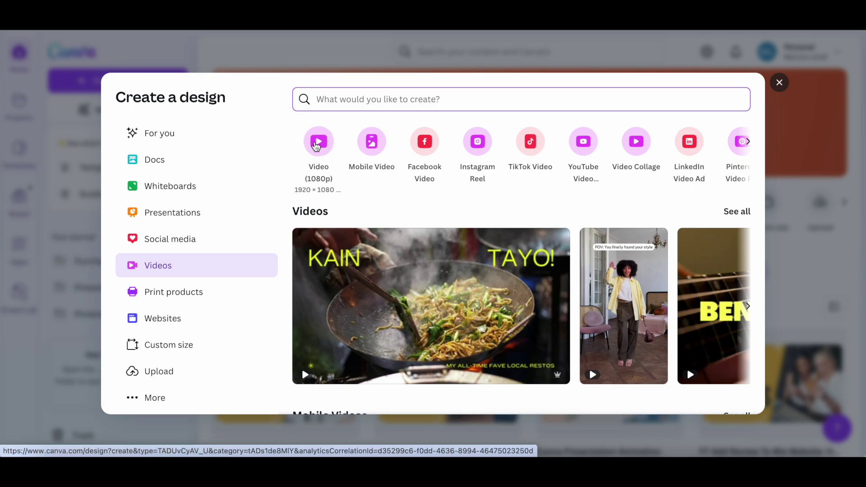
{"action": "left_click", "coordinate": [318, 142]}
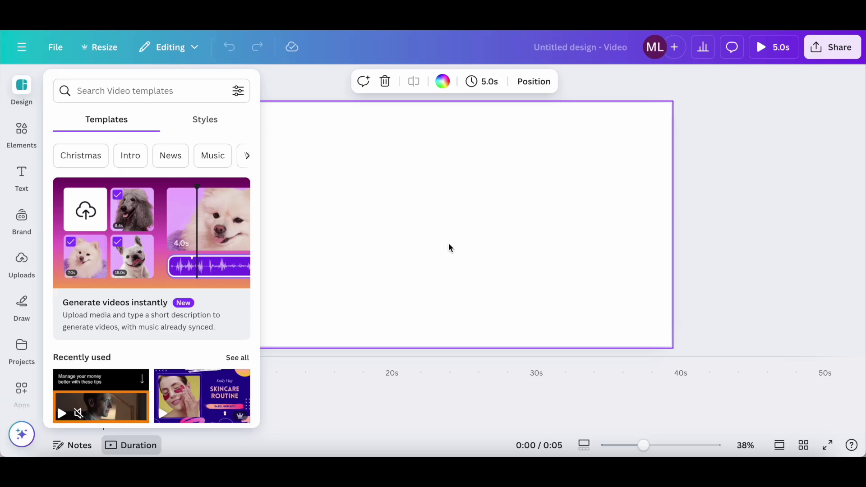
Show the previously uploaded videos under Uploads > Videos, after glancing at the import sources
{"action": "left_click", "coordinate": [19, 268]}
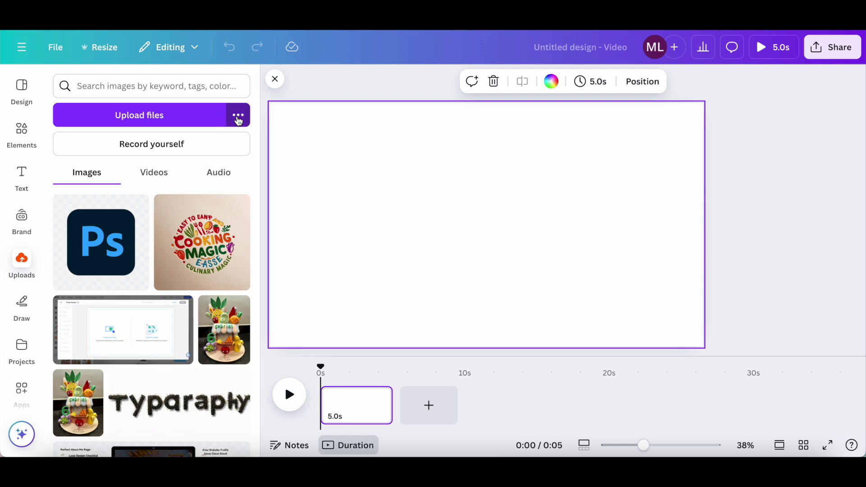
{"action": "left_click", "coordinate": [239, 118]}
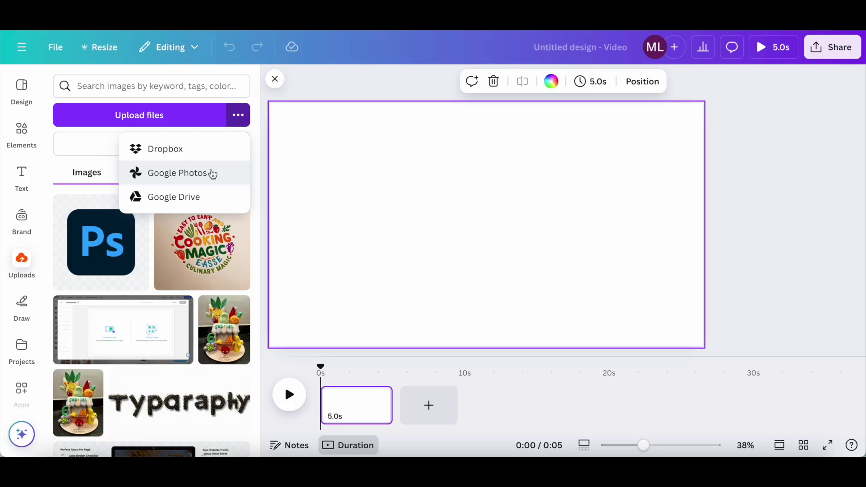
{"action": "left_click", "coordinate": [259, 153]}
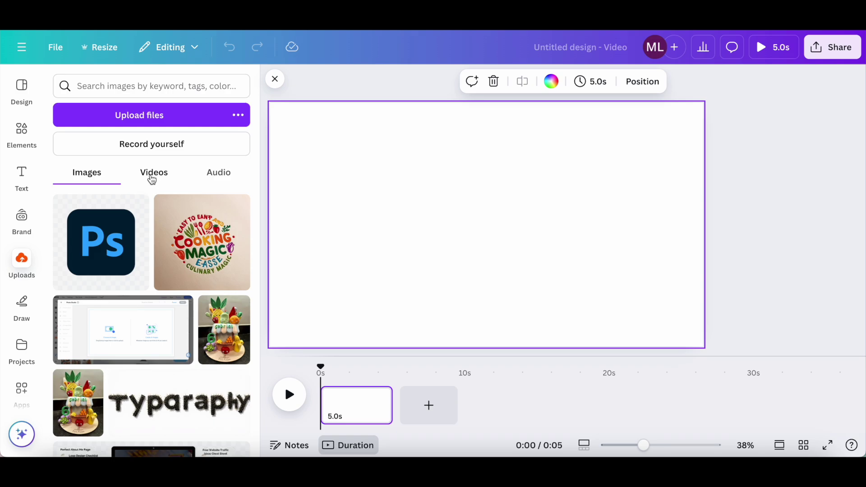
{"action": "left_click", "coordinate": [156, 181]}
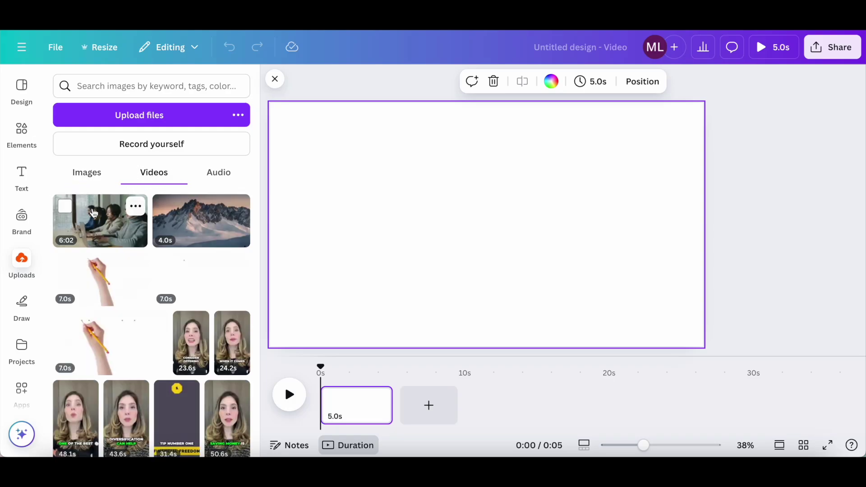
Drag the 6:02 office call-centre clip onto the page, pause it, and bring up Text
{"action": "left_click_drag", "start_coordinate": [94, 216], "coordinate": [290, 151]}
{"action": "left_click", "coordinate": [389, 176]}
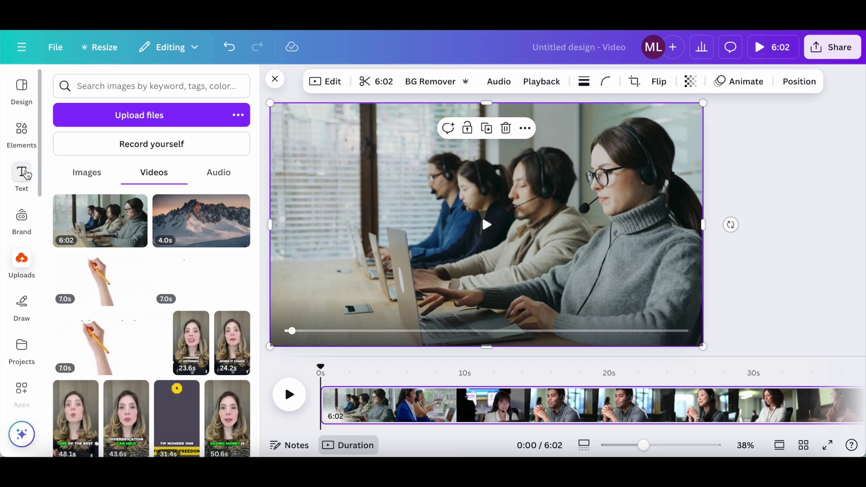
{"action": "left_click", "coordinate": [25, 177]}
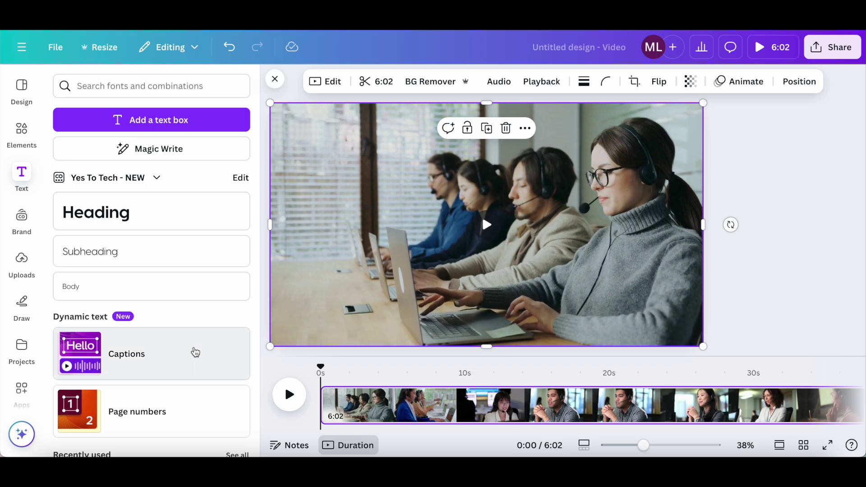
Generate captions for 'All videos with audio (1)' and select the resulting captions on the video
{"action": "left_click", "coordinate": [194, 354]}
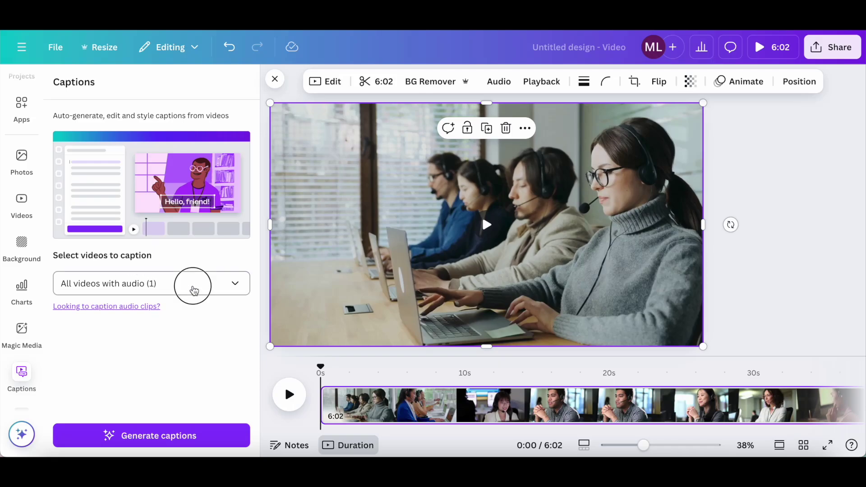
{"action": "left_click", "coordinate": [191, 285]}
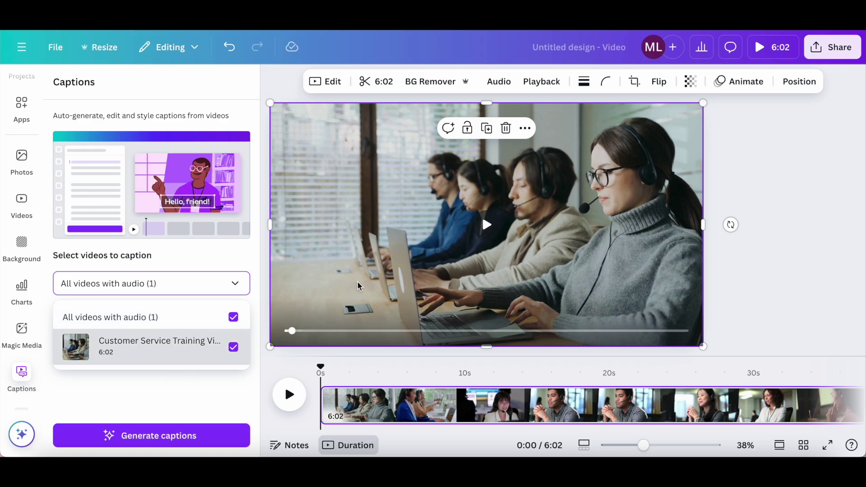
{"action": "left_click", "coordinate": [205, 387]}
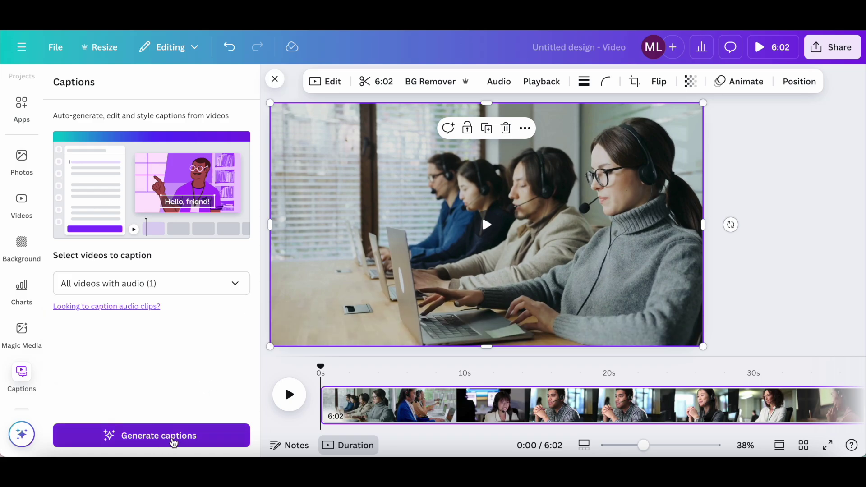
{"action": "left_click", "coordinate": [175, 440]}
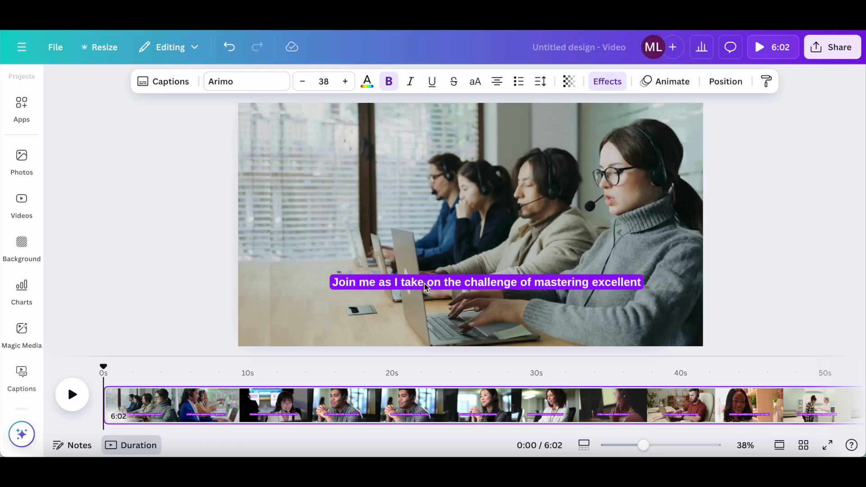
{"action": "left_click", "coordinate": [426, 287]}
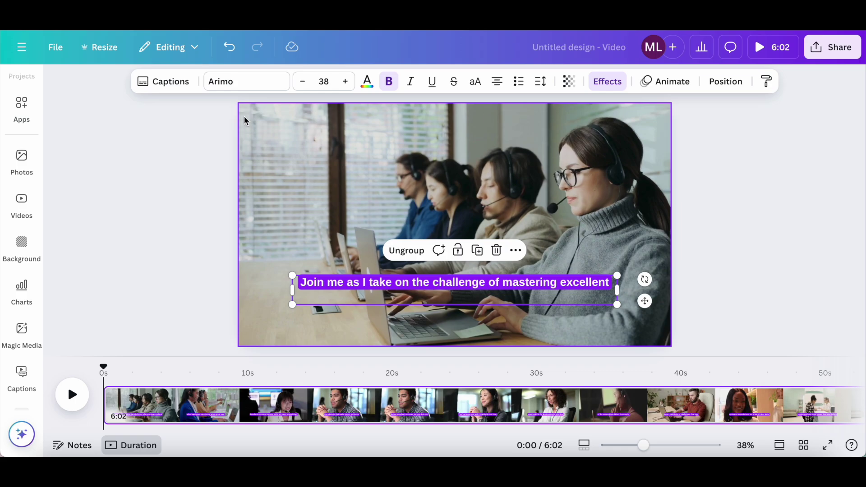
Style the captions in League Spartan, size 32, black text
{"action": "left_click", "coordinate": [248, 83]}
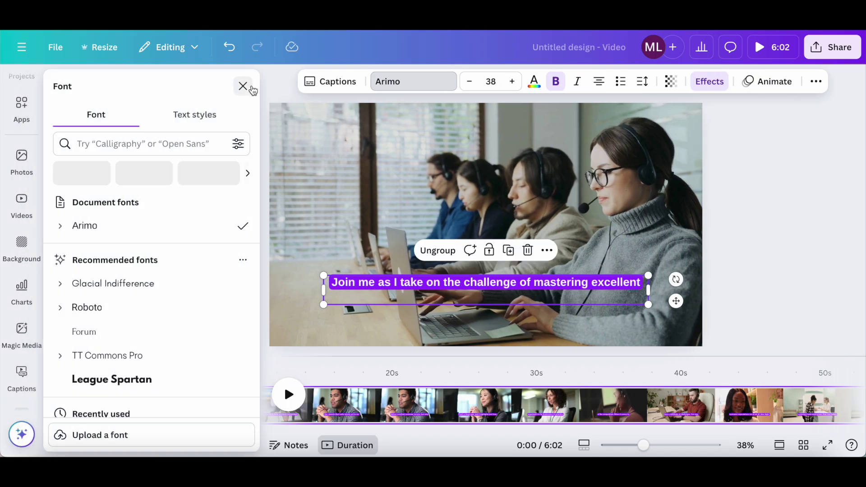
{"action": "left_click", "coordinate": [169, 379]}
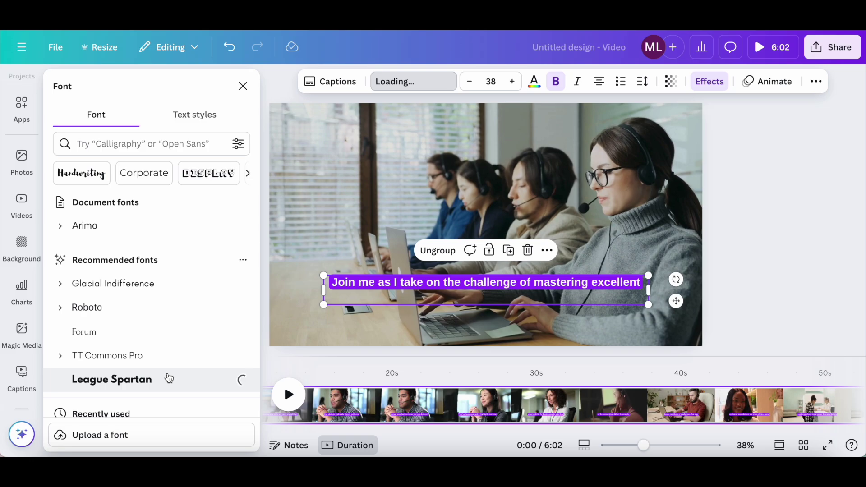
{"action": "left_click", "coordinate": [495, 81]}
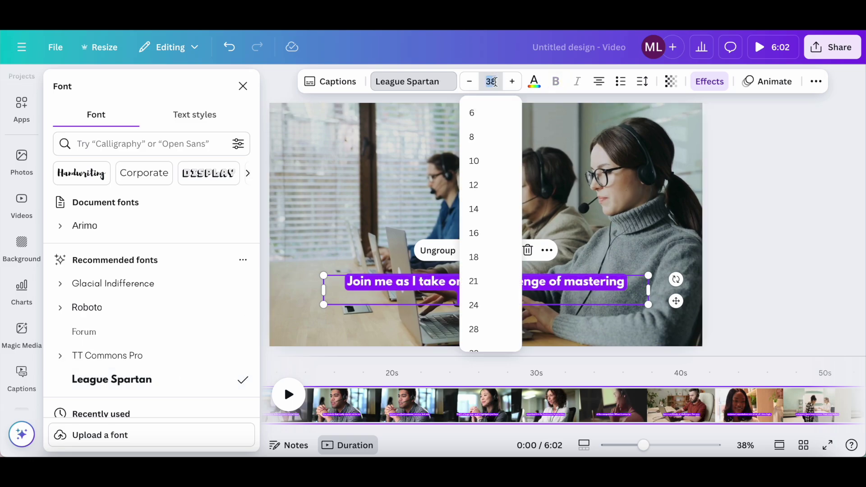
{"action": "left_click", "coordinate": [493, 349]}
{"action": "left_click", "coordinate": [534, 86]}
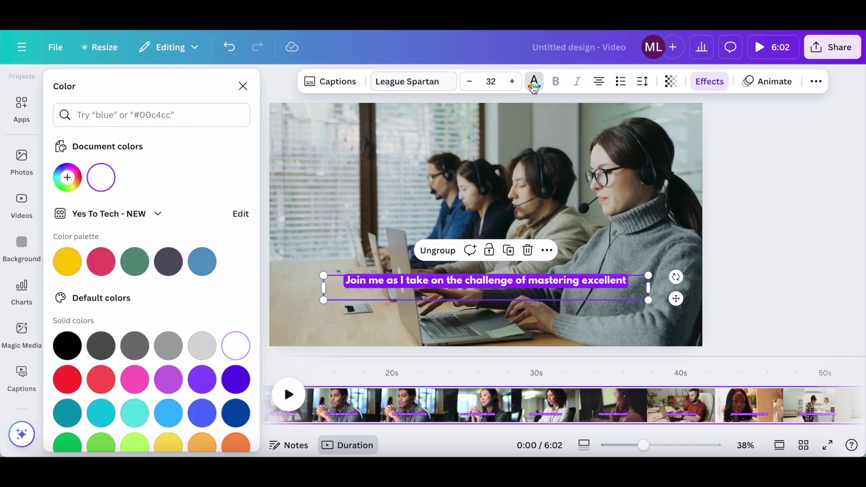
{"action": "left_click", "coordinate": [68, 345]}
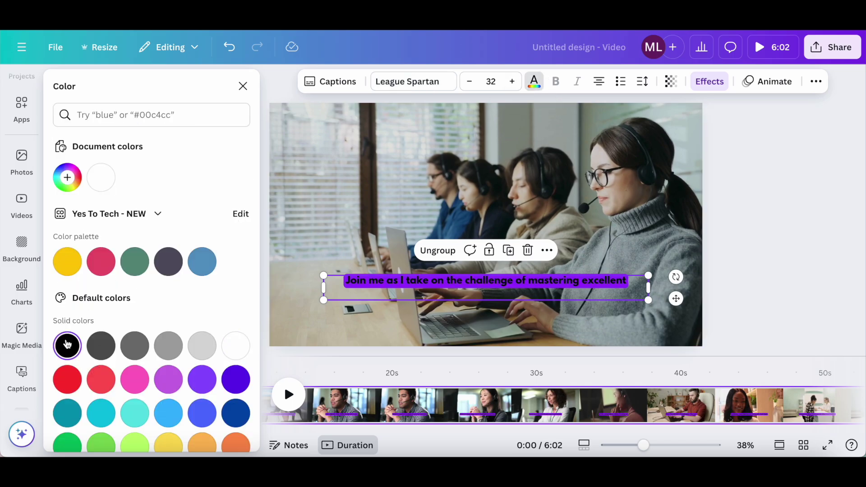
Left-align the captions, set letter spacing 175 and line spacing 0.96, then view Effects
{"action": "left_click", "coordinate": [599, 87]}
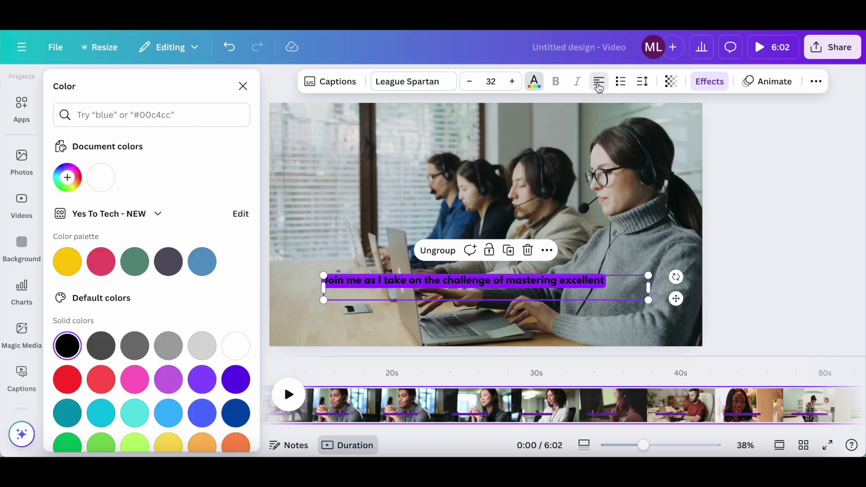
{"action": "left_click", "coordinate": [624, 89]}
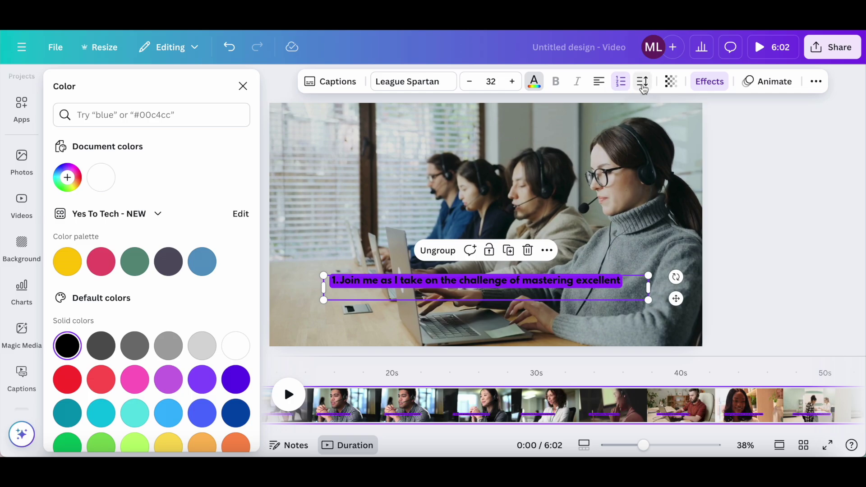
{"action": "left_click", "coordinate": [621, 84]}
{"action": "left_click", "coordinate": [645, 87]}
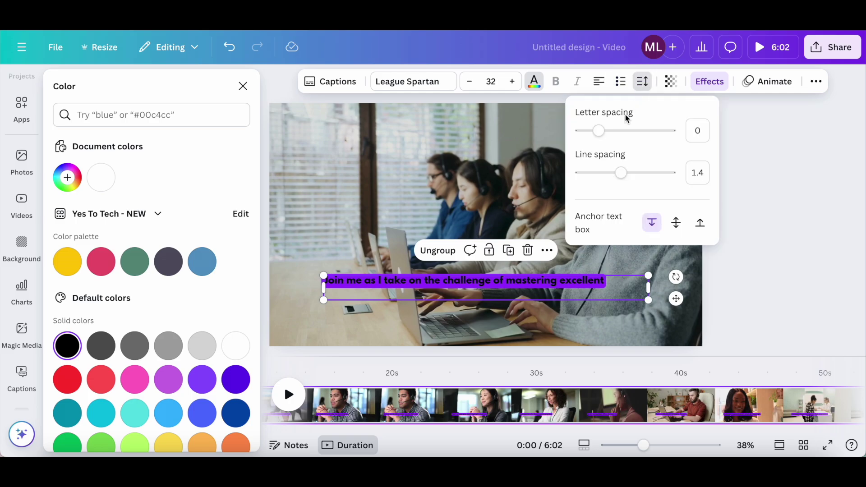
{"action": "left_click_drag", "start_coordinate": [602, 135], "coordinate": [615, 132]}
{"action": "left_click_drag", "start_coordinate": [620, 178], "coordinate": [600, 175]}
{"action": "left_click", "coordinate": [673, 82]}
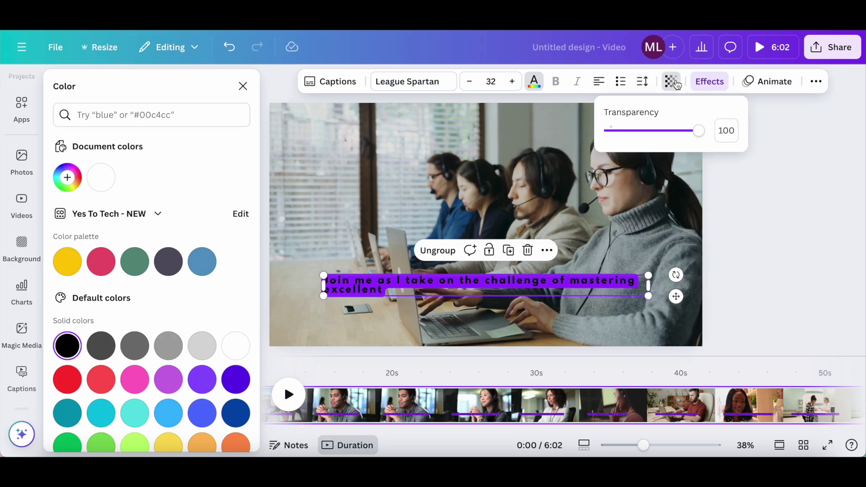
{"action": "left_click", "coordinate": [716, 88]}
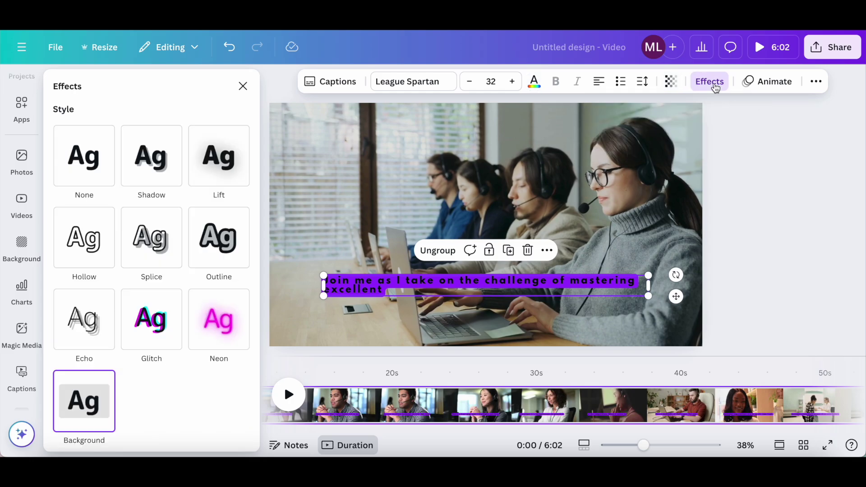
Try Shadow and Lift, then give the captions a solid yellow Background effect
{"action": "left_click", "coordinate": [158, 185]}
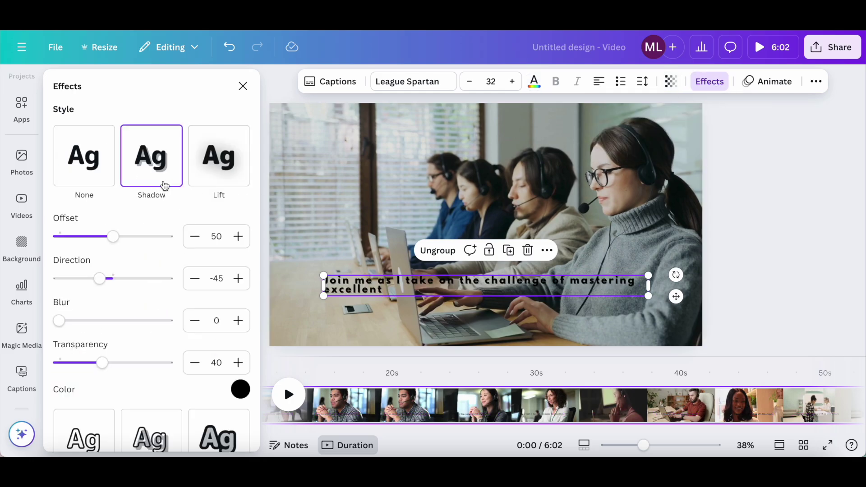
{"action": "left_click", "coordinate": [217, 186]}
{"action": "left_click", "coordinate": [94, 434]}
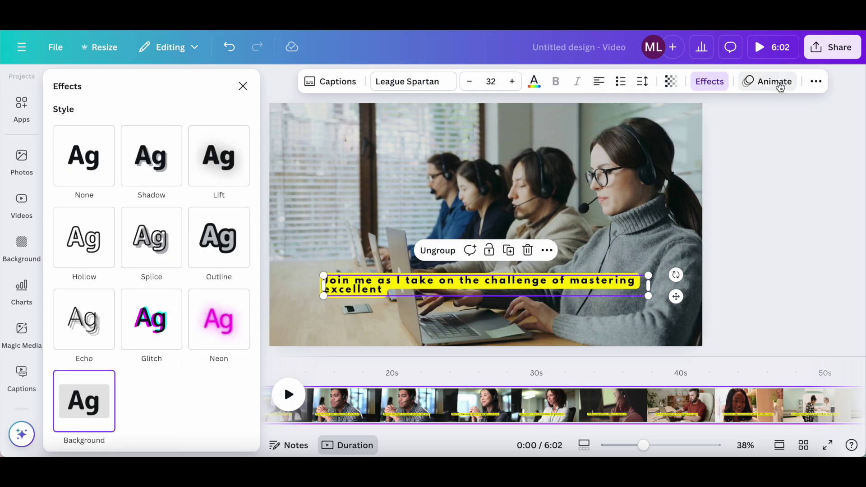
Add a Pan animation to the captions, keeping normal case, and show the caption list
{"action": "left_click", "coordinate": [781, 87]}
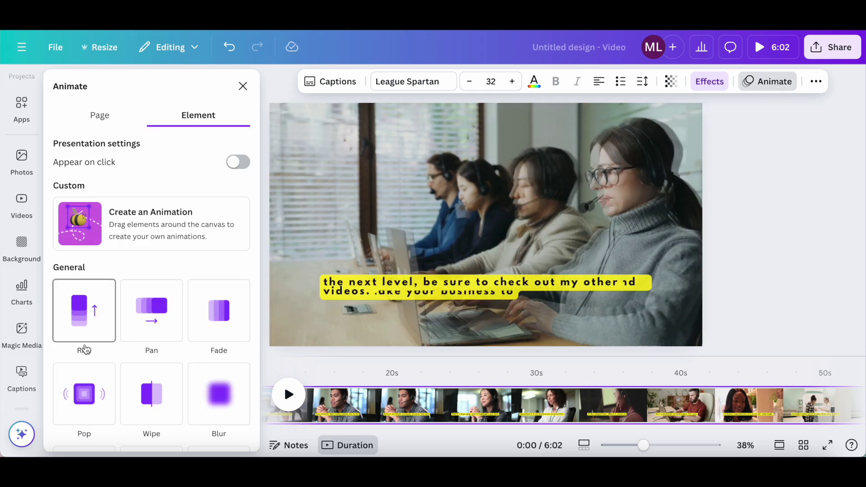
{"action": "left_click", "coordinate": [148, 333]}
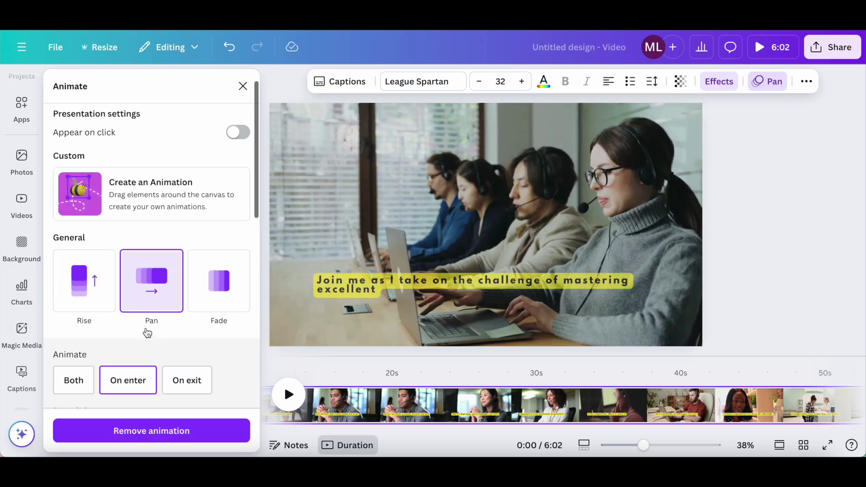
{"action": "left_click", "coordinate": [805, 86]}
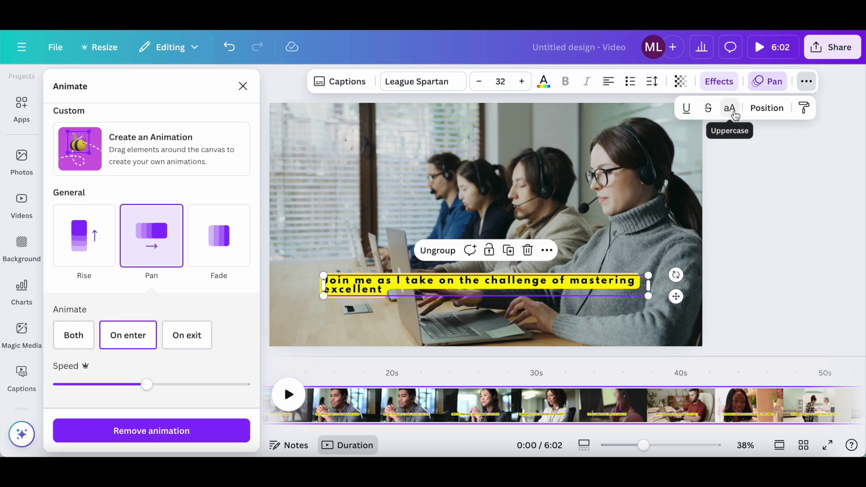
{"action": "left_click", "coordinate": [730, 108]}
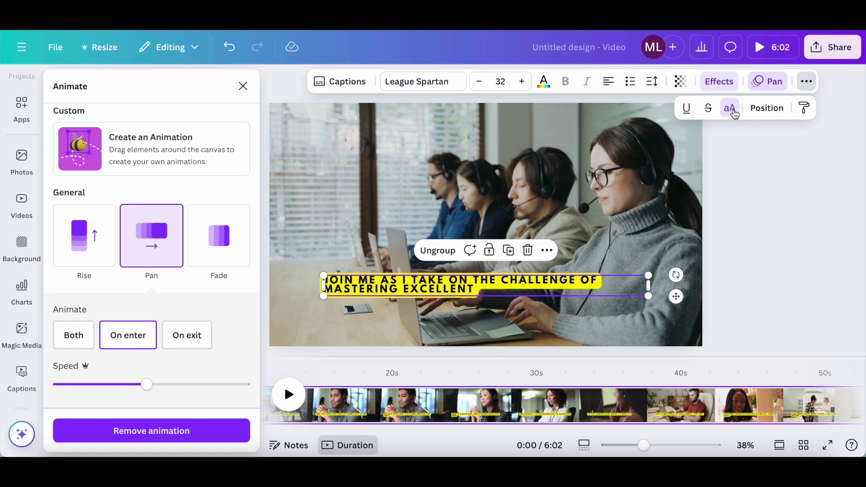
{"action": "left_click", "coordinate": [732, 110]}
{"action": "left_click", "coordinate": [767, 109]}
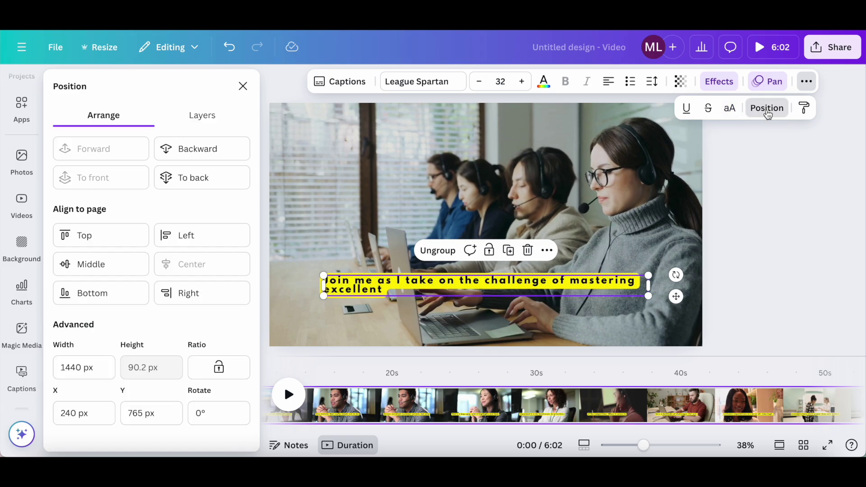
{"action": "left_click", "coordinate": [343, 87]}
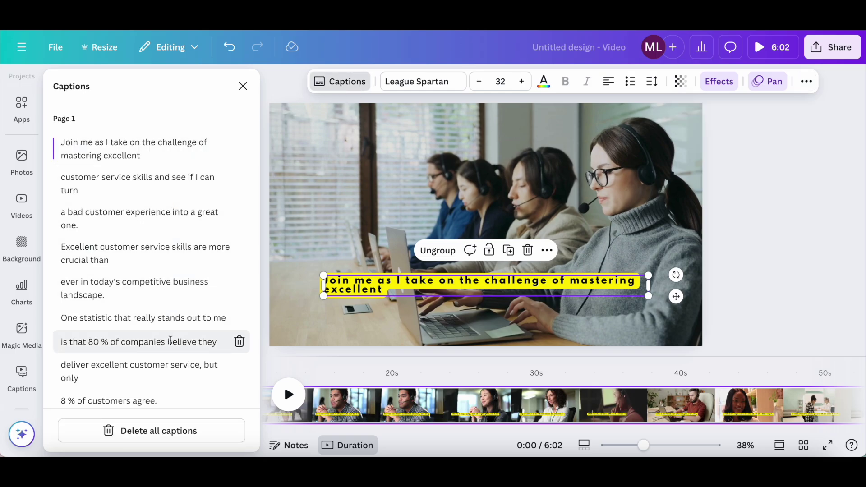
Delete the caption line 'is that 80 % of companies believe they' and clear the design title
{"action": "left_click", "coordinate": [239, 342]}
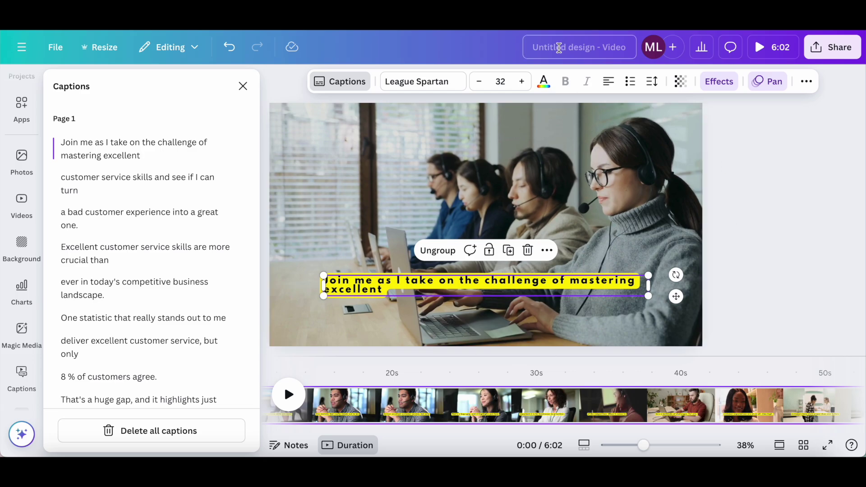
{"action": "left_click", "coordinate": [583, 47]}
{"action": "key", "text": "BackSpace"}
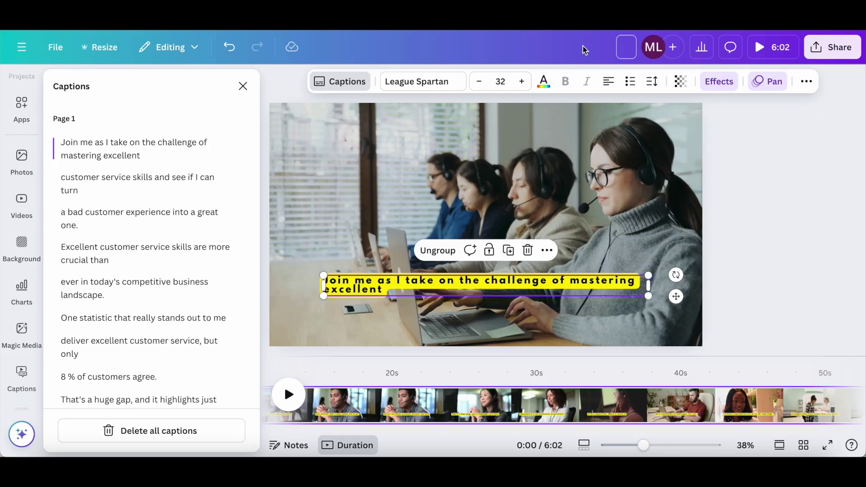
Rename the design 'How To Add Subtitles To A Video' and download it as MP4 Video
{"action": "type", "text": "How To Add Sub"}
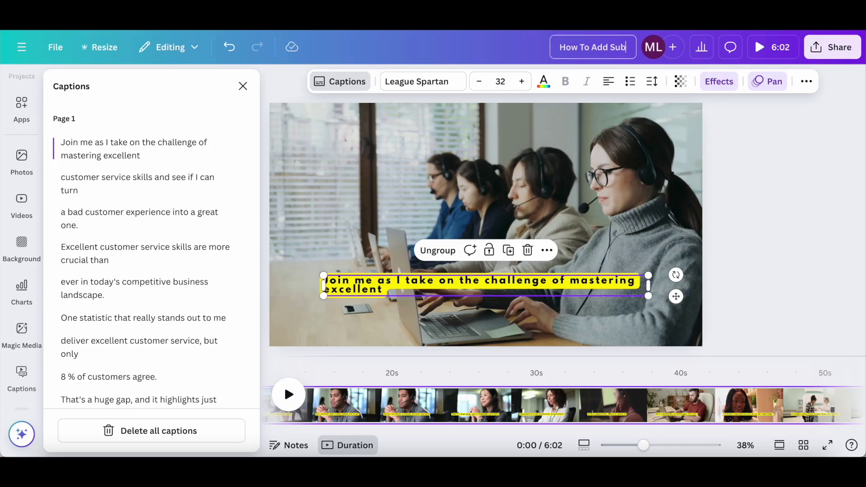
{"action": "type", "text": "titles To A Vid"}
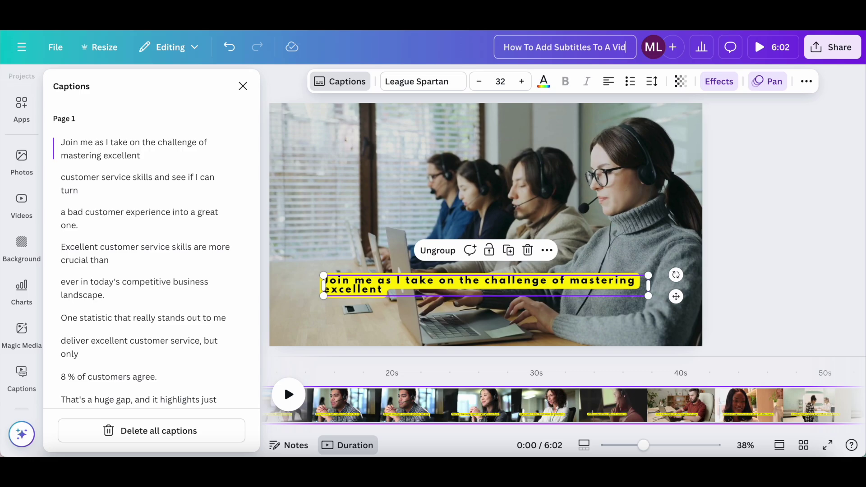
{"action": "type", "text": "eo"}
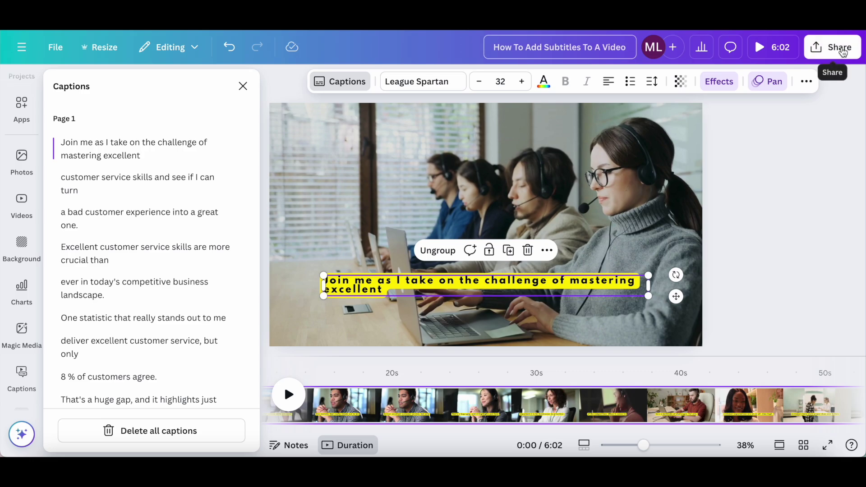
{"action": "left_click", "coordinate": [843, 53]}
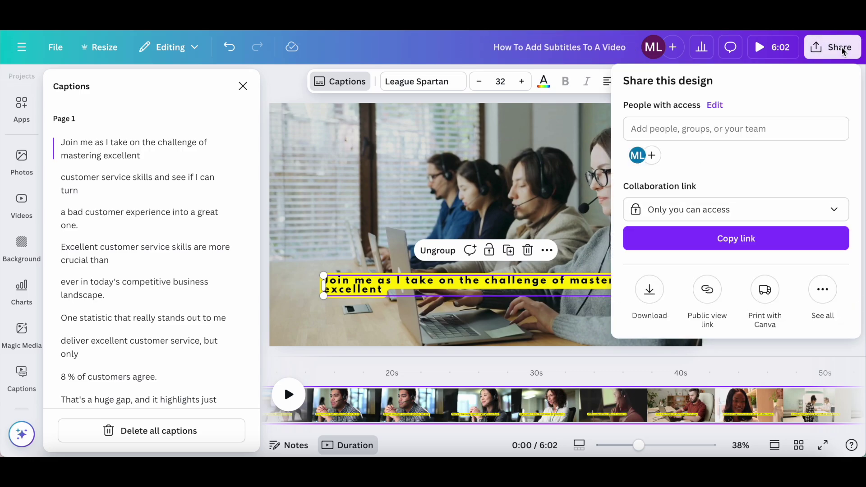
{"action": "left_click", "coordinate": [650, 288]}
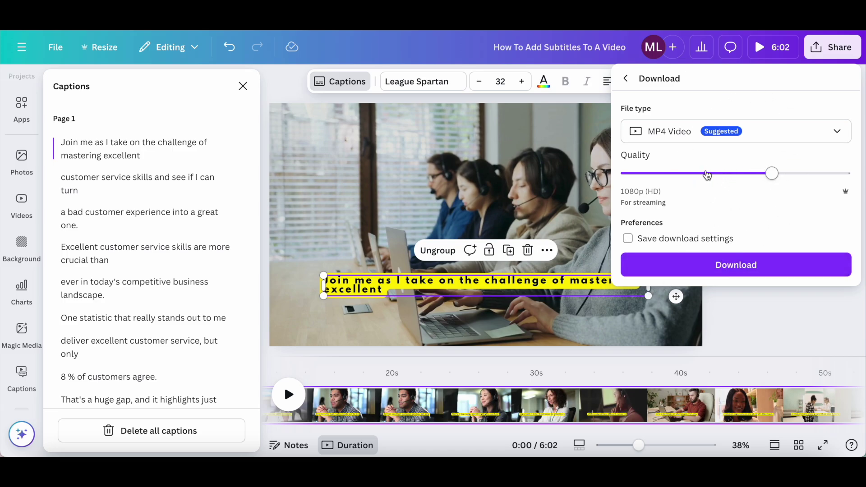
{"action": "left_click", "coordinate": [738, 267]}
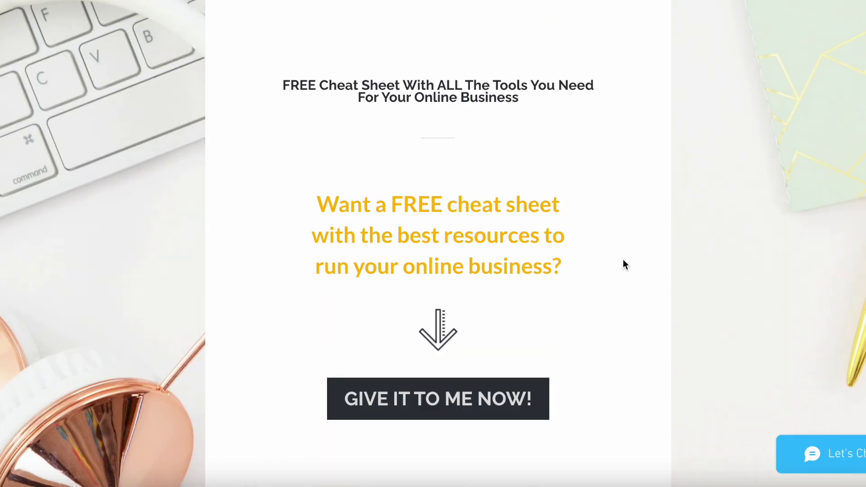
Open the free cheat-sheet sign-up form and fill in a first name and e-mail address
{"action": "left_click", "coordinate": [401, 389]}
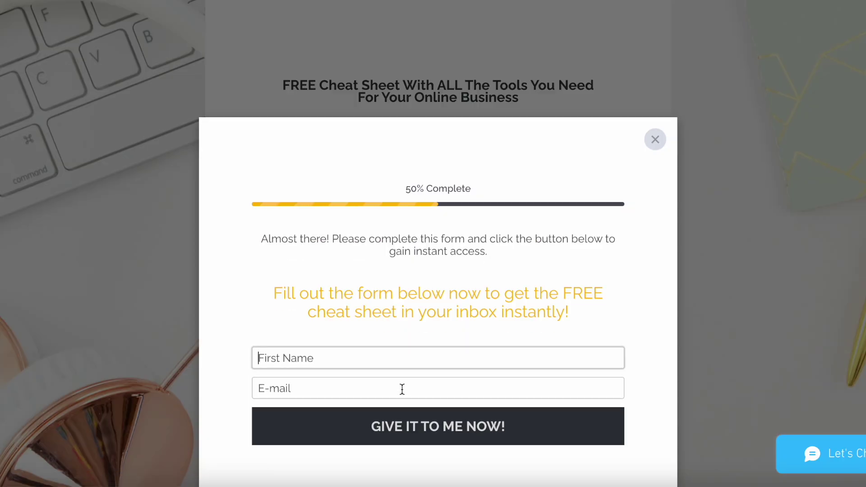
{"action": "type", "text": "Marina"}
{"action": "key", "text": "Tab"}
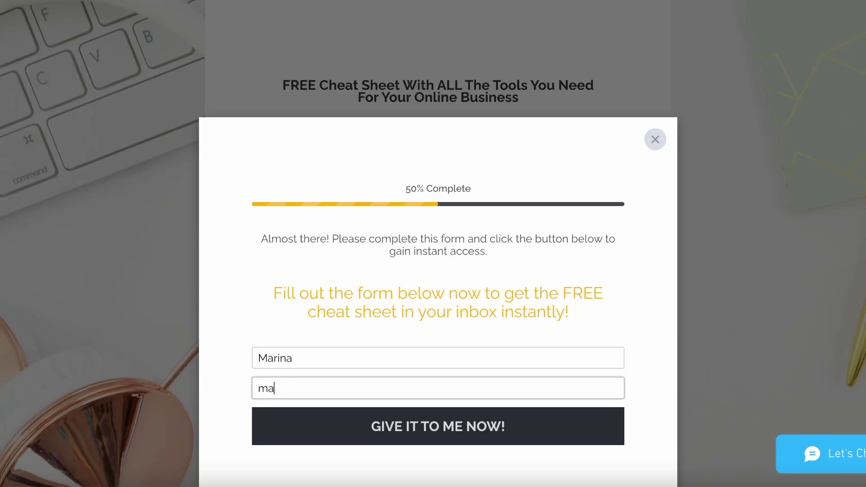
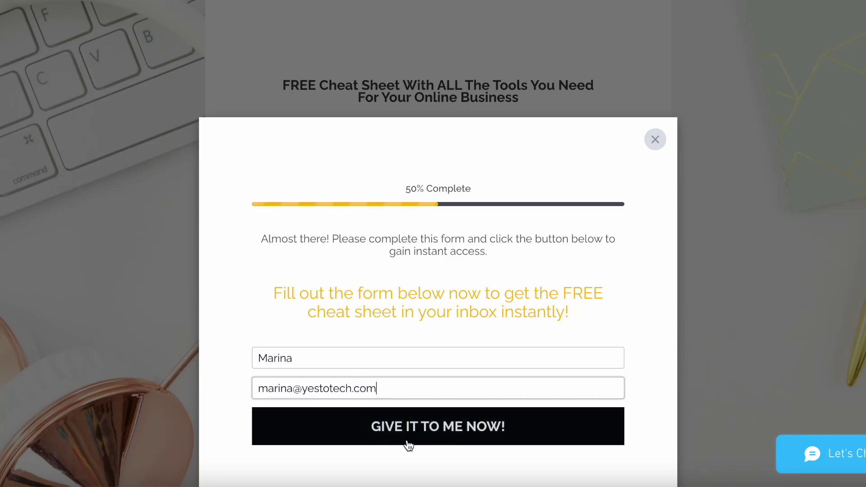